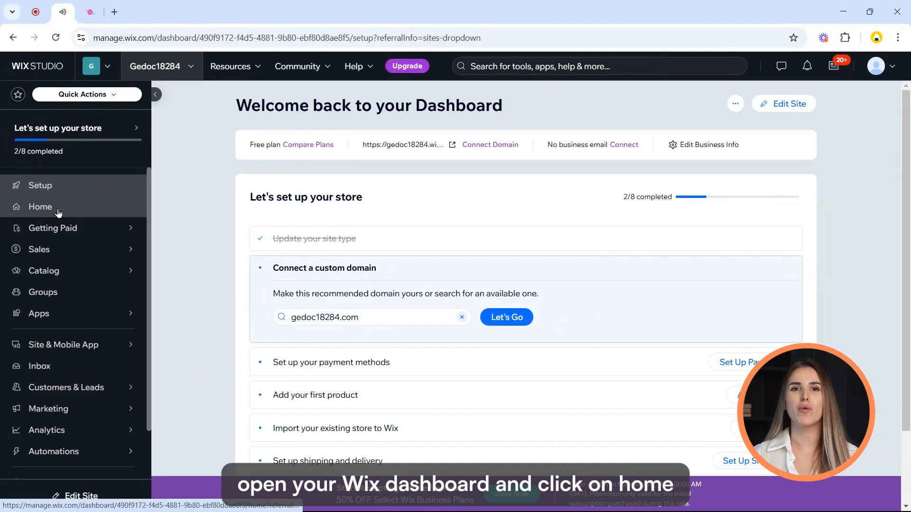
# Open the Home page of the Wix dashboard and copy the site's URL
pyautogui.click(58, 209)
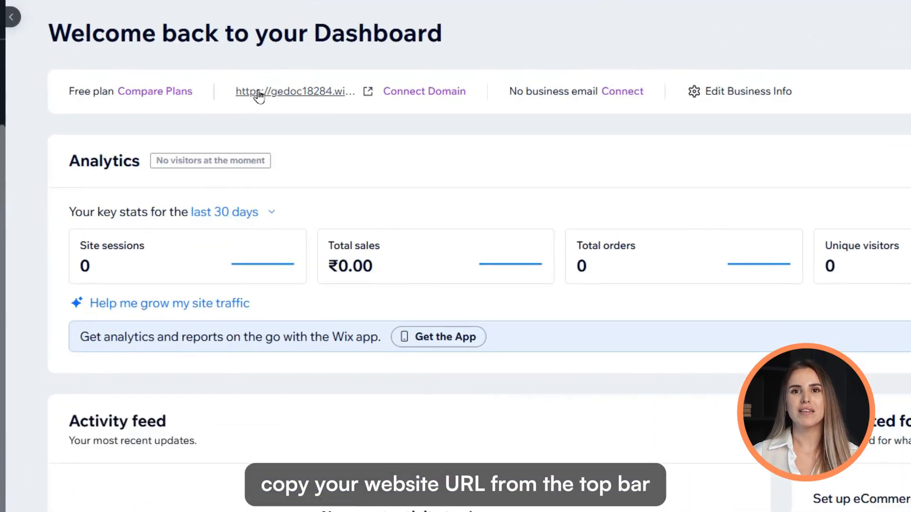
pyautogui.rightClick(259, 96)
pyautogui.click(297, 250)
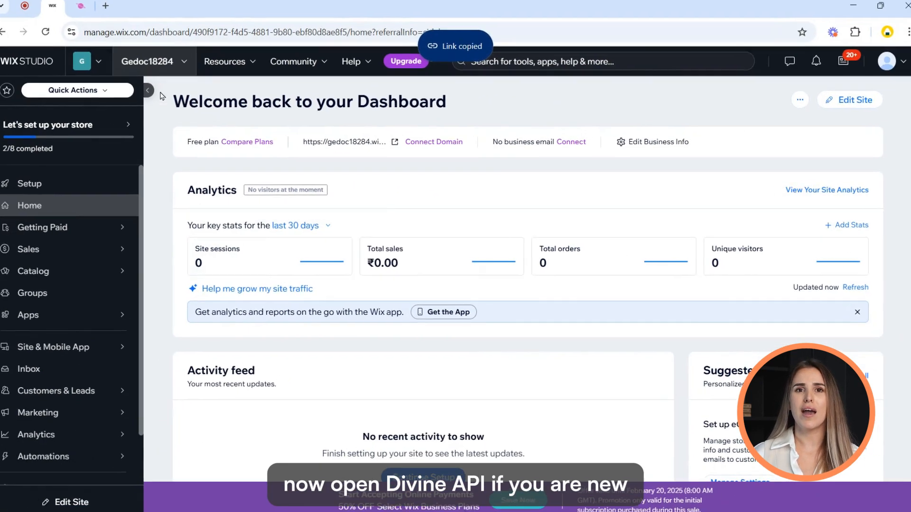
# Switch to Divine API and log in to the existing account
pyautogui.click(95, 10)
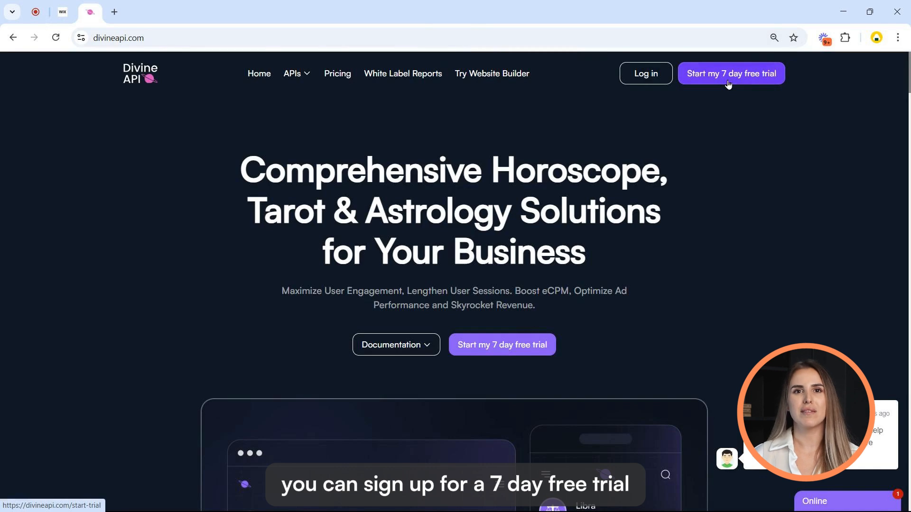
pyautogui.click(657, 81)
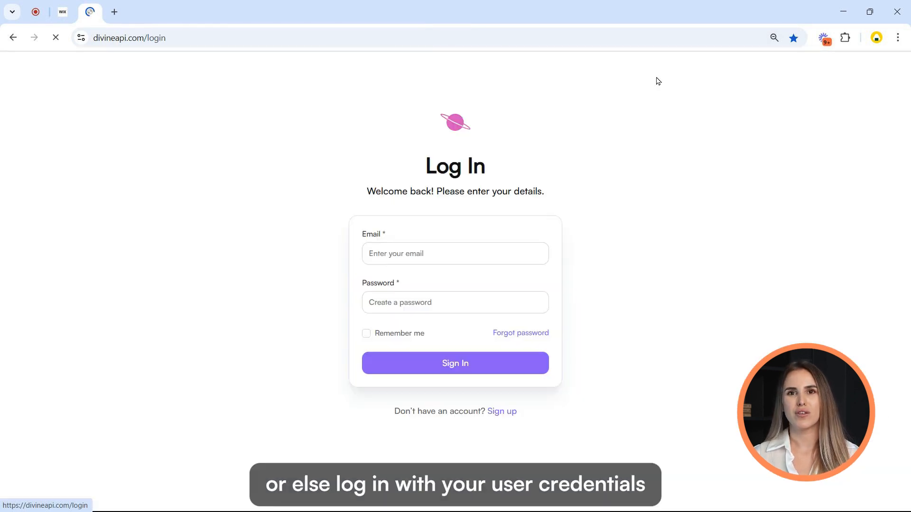
pyautogui.click(474, 368)
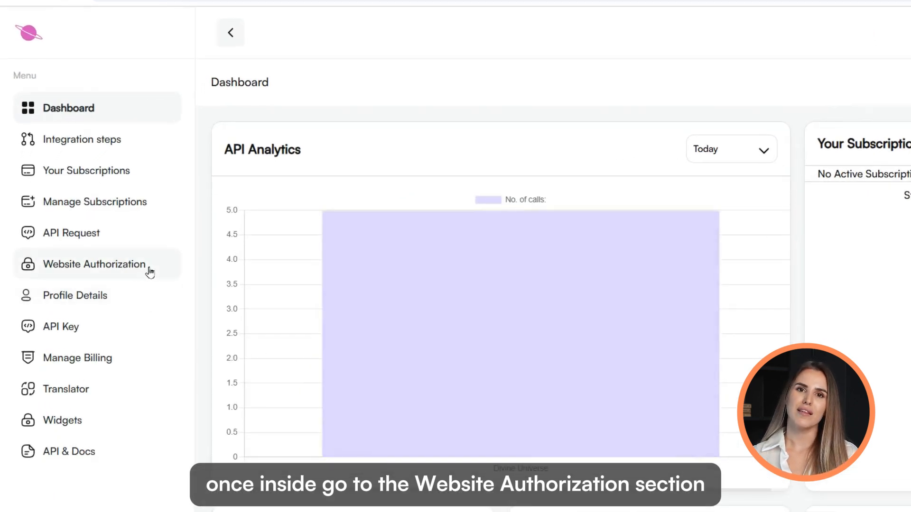
# Open Website Authorization in Divine API and paste the copied Wix site URL as the website to authorize
pyautogui.click(150, 273)
pyautogui.click(257, 187)
pyautogui.hotkey('ctrl', 'v')
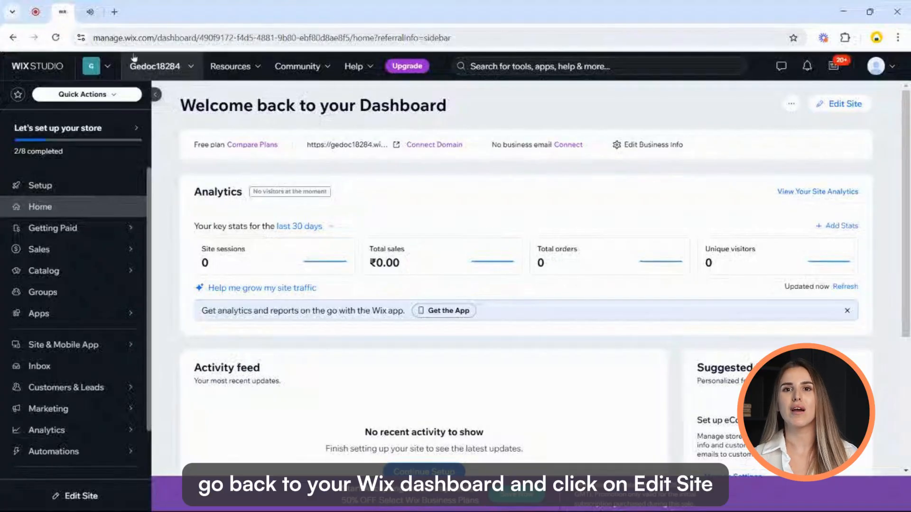
# Return to the Wix dashboard, open the site in the editor and add a blank section below the home page header
pyautogui.click(848, 112)
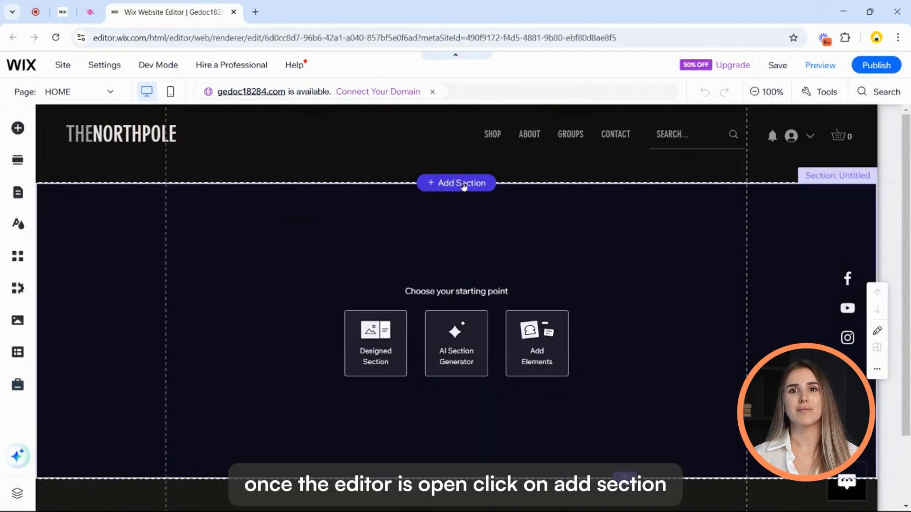
pyautogui.click(455, 184)
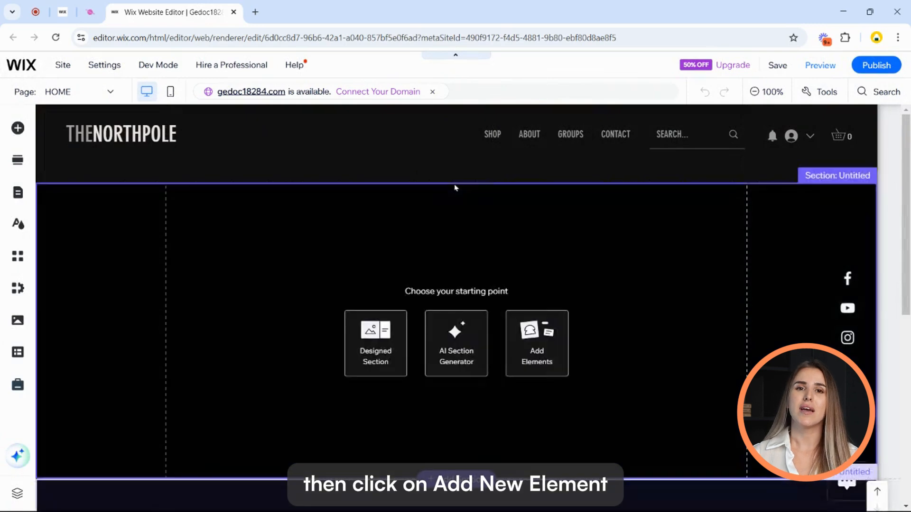
# Place an Embed HTML element in the new section and set its content type to Website address
pyautogui.click(545, 363)
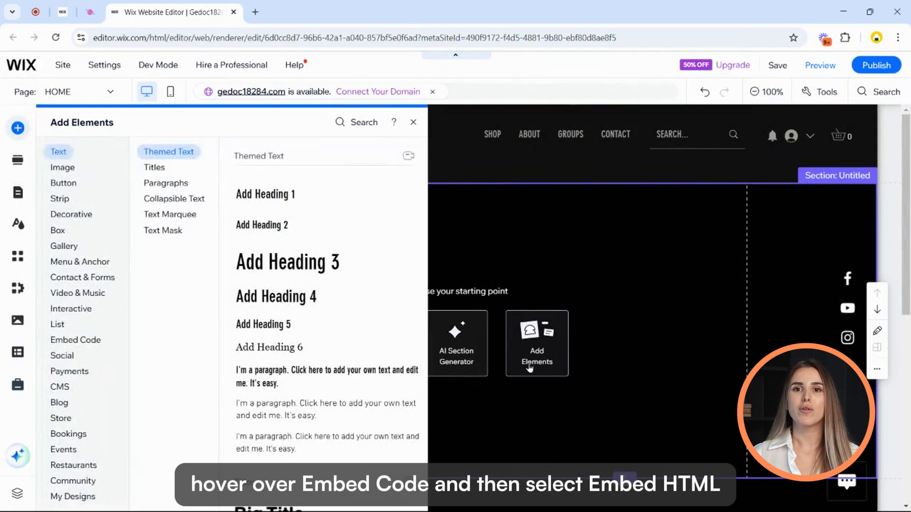
pyautogui.moveTo(105, 345)
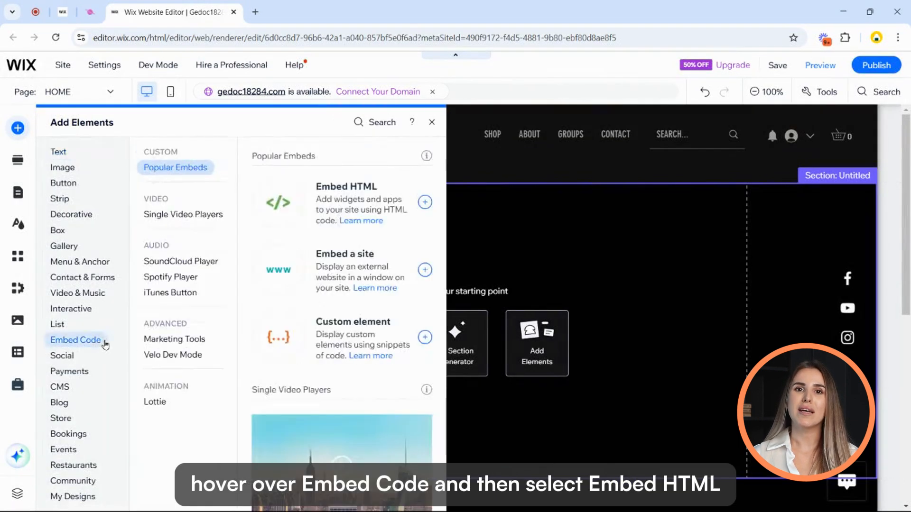
pyautogui.click(382, 209)
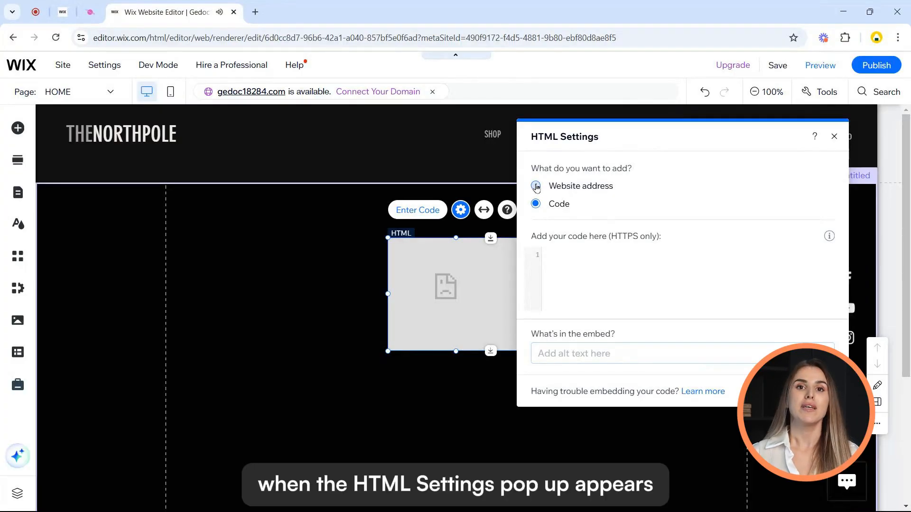
pyautogui.click(536, 186)
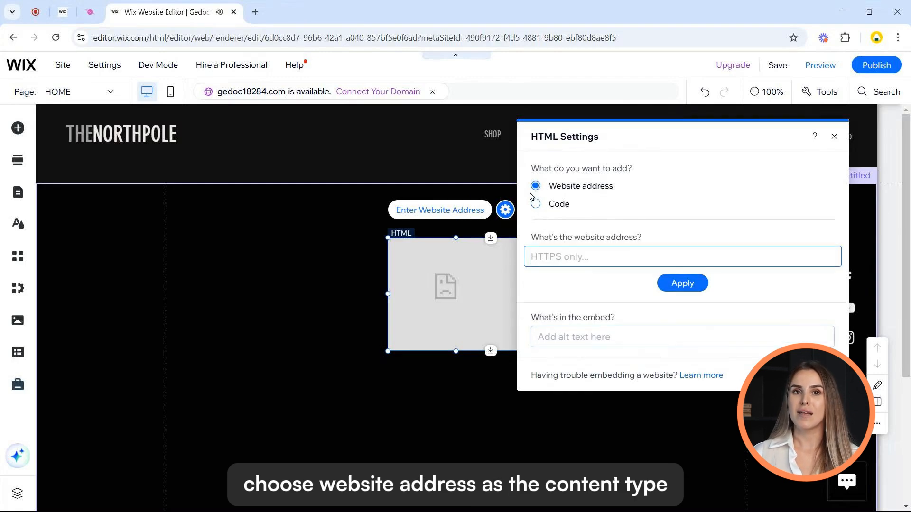
# Switch to Divine API, open the Love Triangle Reading widget under Tarot 3 Card and copy its Wix address
pyautogui.click(90, 12)
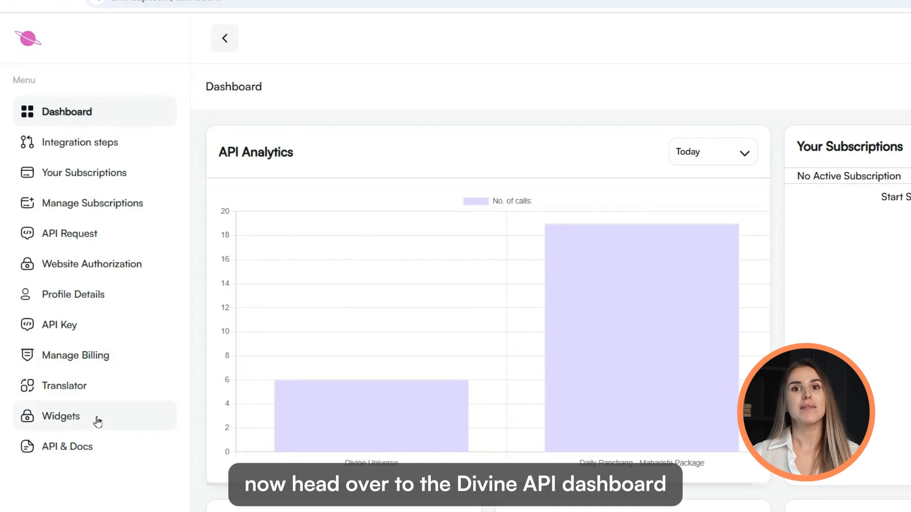
pyautogui.click(97, 421)
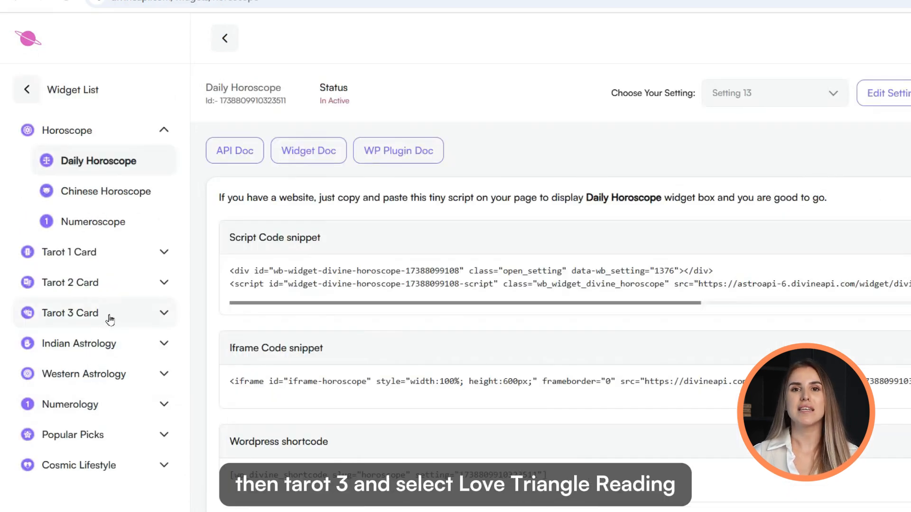
pyautogui.click(109, 319)
pyautogui.click(125, 345)
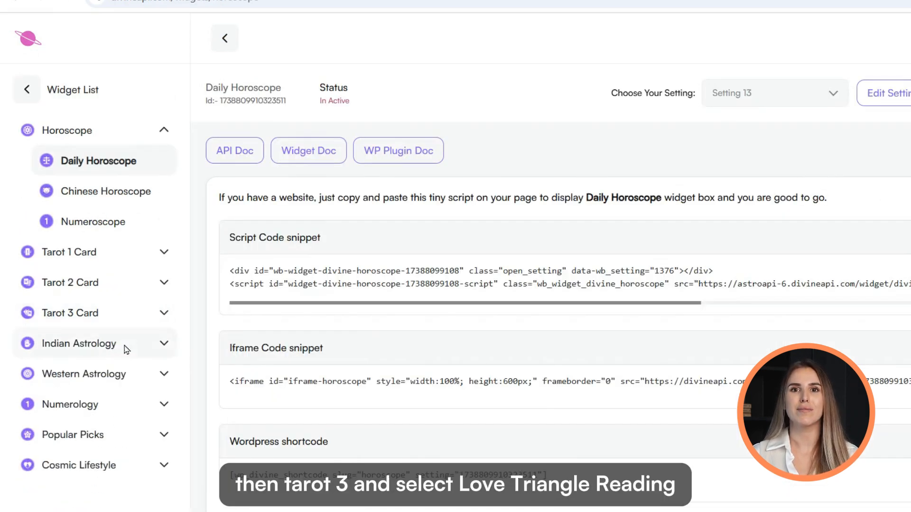
pyautogui.scroll(-2, 424, 383)
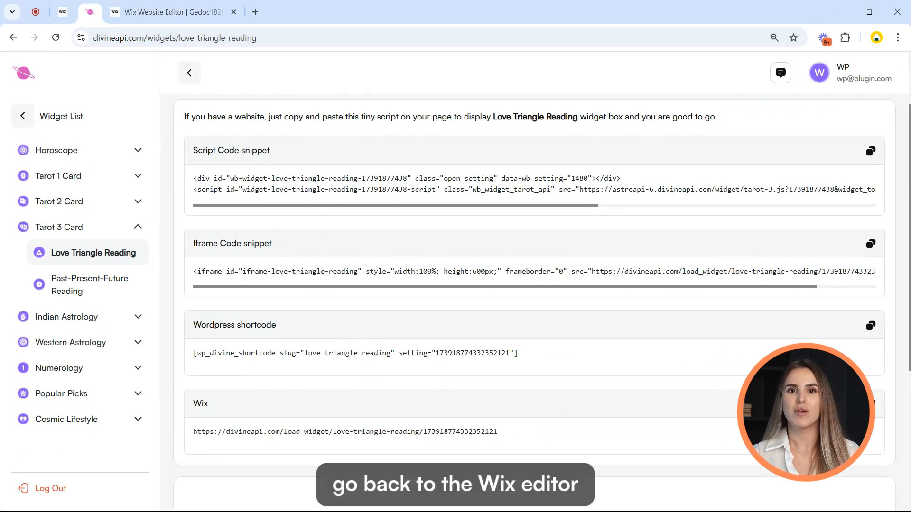
# Back in the Wix editor, apply the copied Love Triangle Reading address to the HTML element and close its settings
pyautogui.click(165, 14)
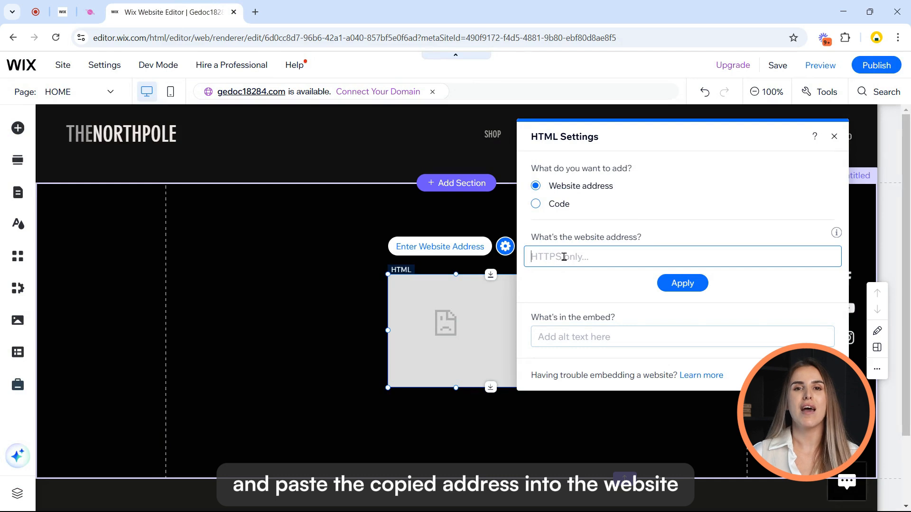
pyautogui.click(675, 291)
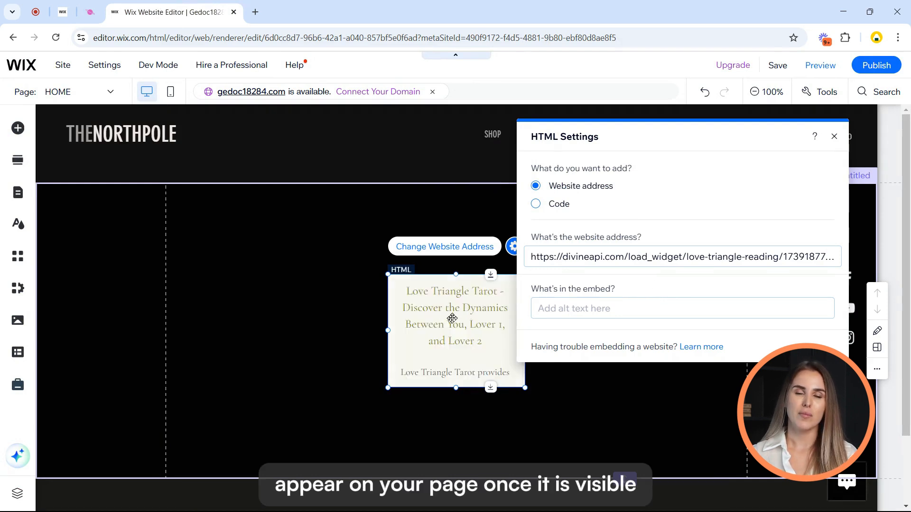
pyautogui.click(832, 136)
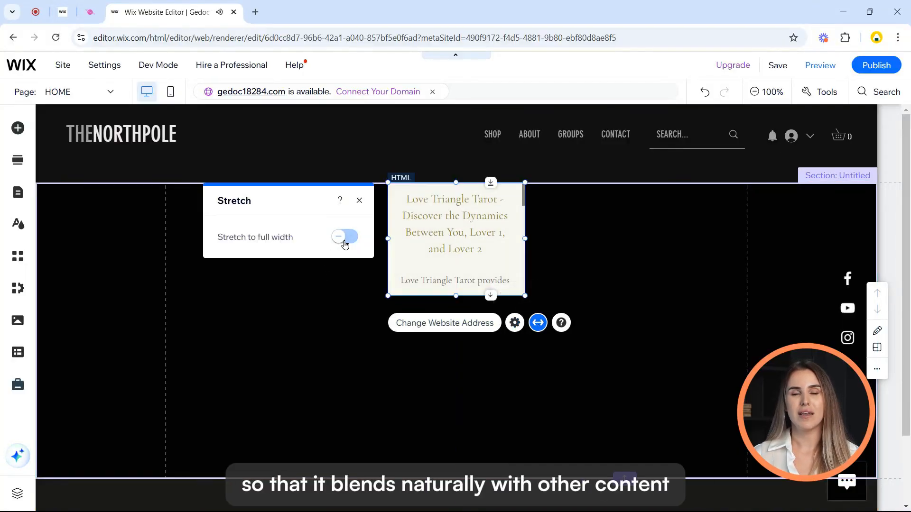
# Stretch the embedded tarot widget to full width and increase its height enough to show the cards
pyautogui.click(345, 237)
pyautogui.moveTo(439, 297); pyautogui.dragTo(451, 457)
pyautogui.scroll(-2, 485, 280)
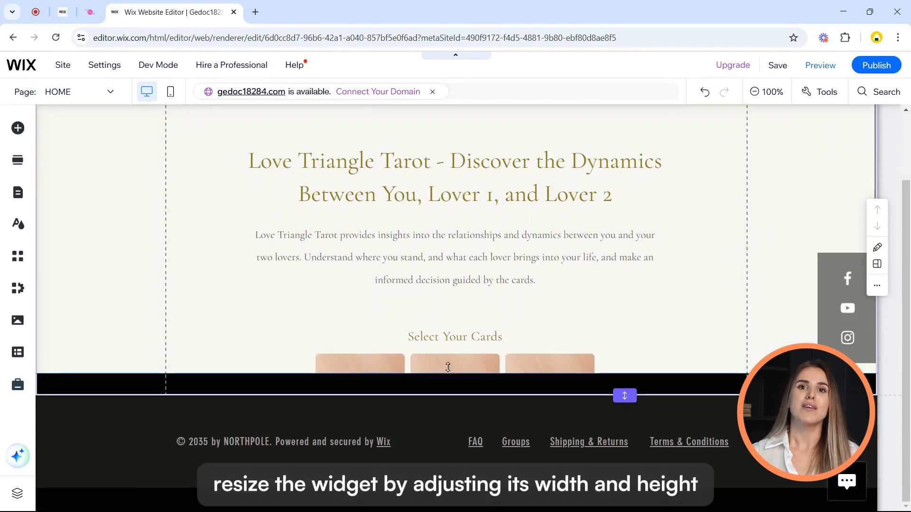
pyautogui.moveTo(447, 376); pyautogui.dragTo(444, 472)
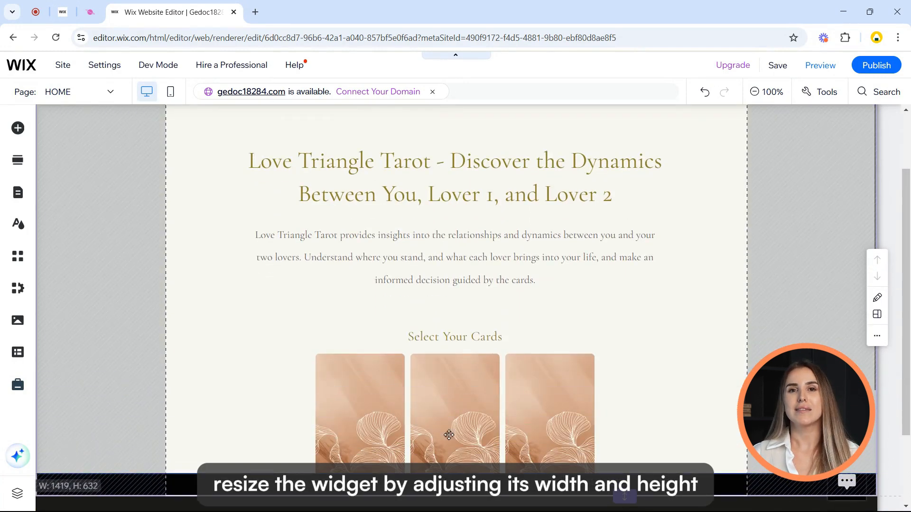
pyautogui.scroll(-2, 484, 214)
pyautogui.moveTo(439, 374); pyautogui.dragTo(442, 444)
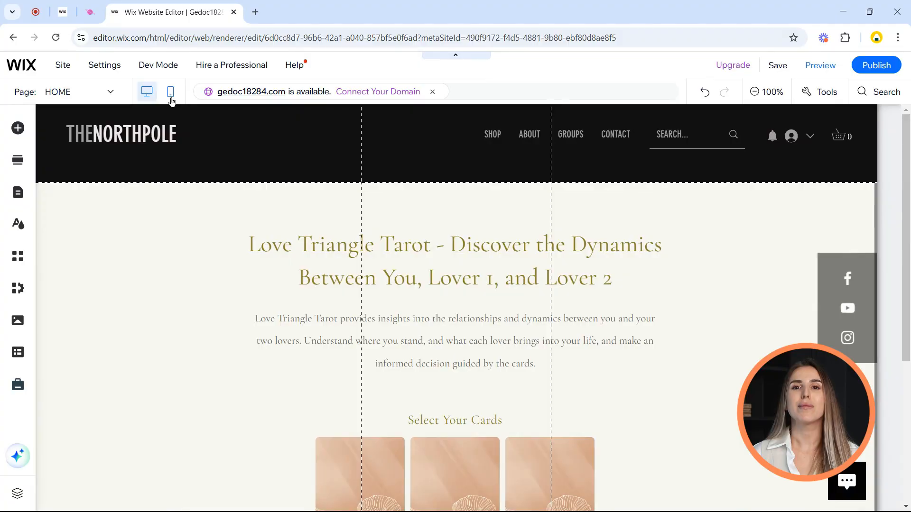
# Switch to the mobile layout and increase the heights of the section and the tarot widget inside it
pyautogui.click(170, 92)
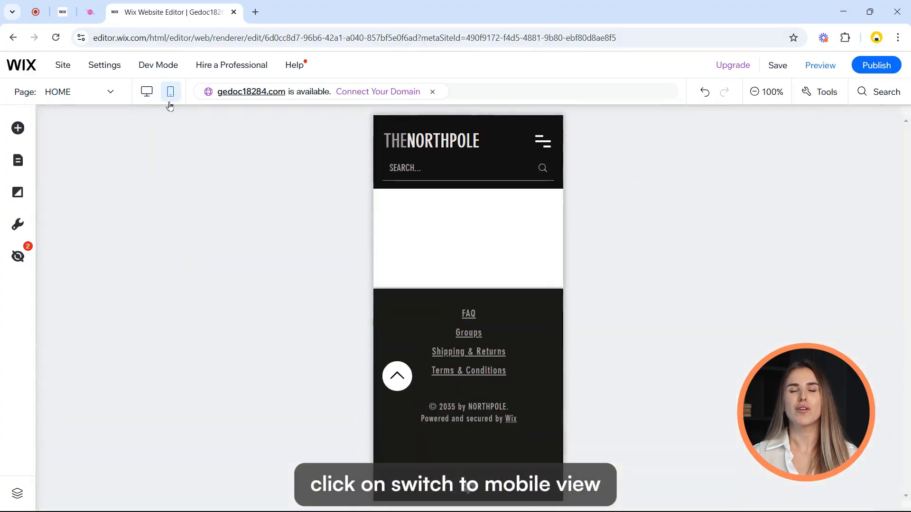
pyautogui.moveTo(469, 290); pyautogui.dragTo(470, 375)
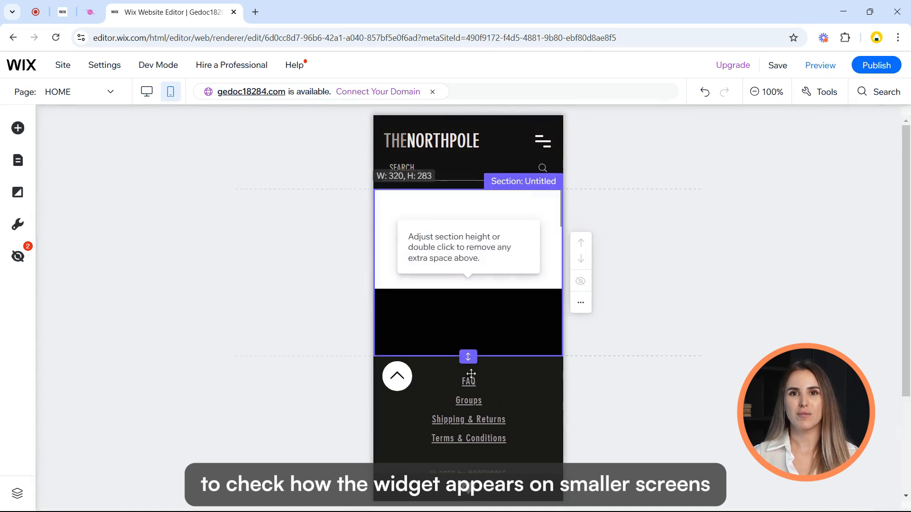
pyautogui.click(469, 282)
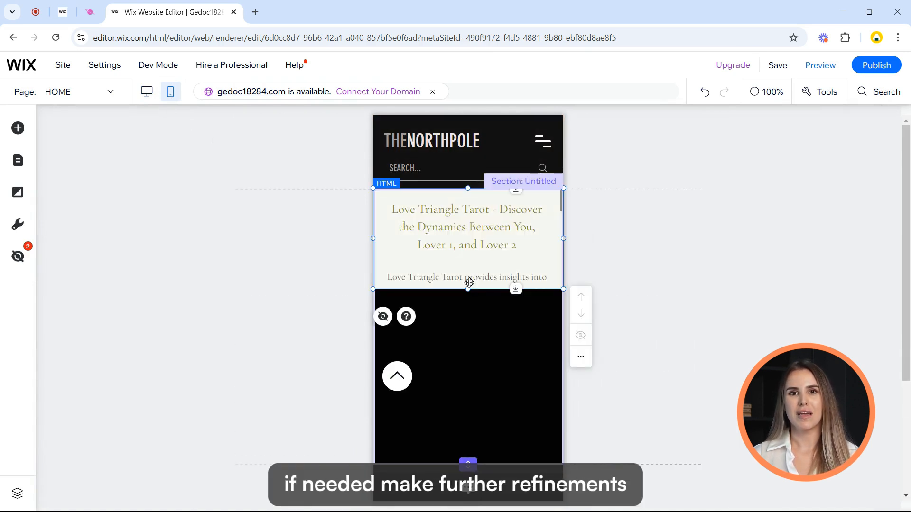
pyautogui.moveTo(469, 289); pyautogui.dragTo(467, 463)
pyautogui.scroll(-4, 467, 332)
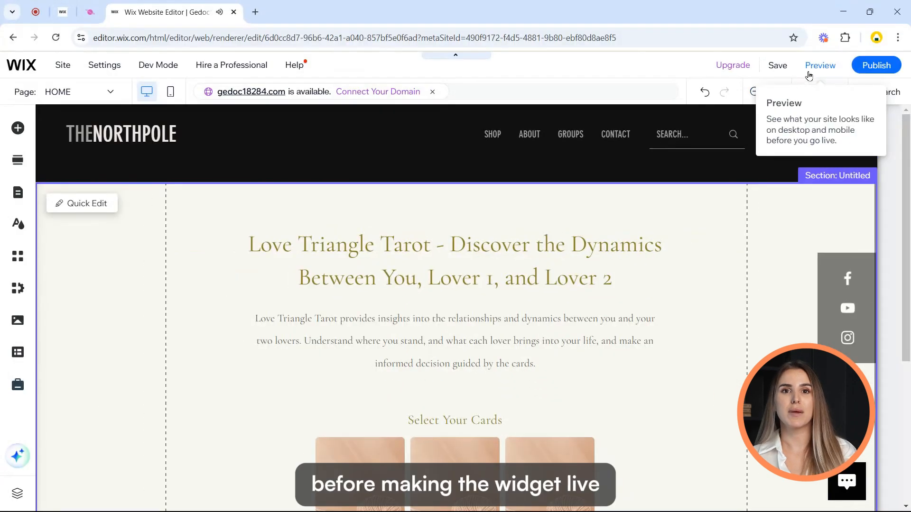
# Preview the desktop site with the tarot widget and publish it
pyautogui.click(809, 70)
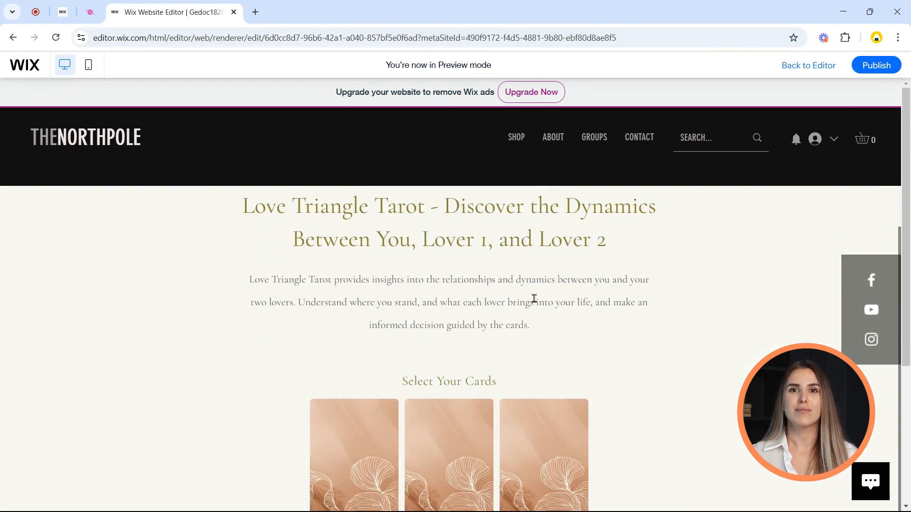
pyautogui.moveTo(876, 70)
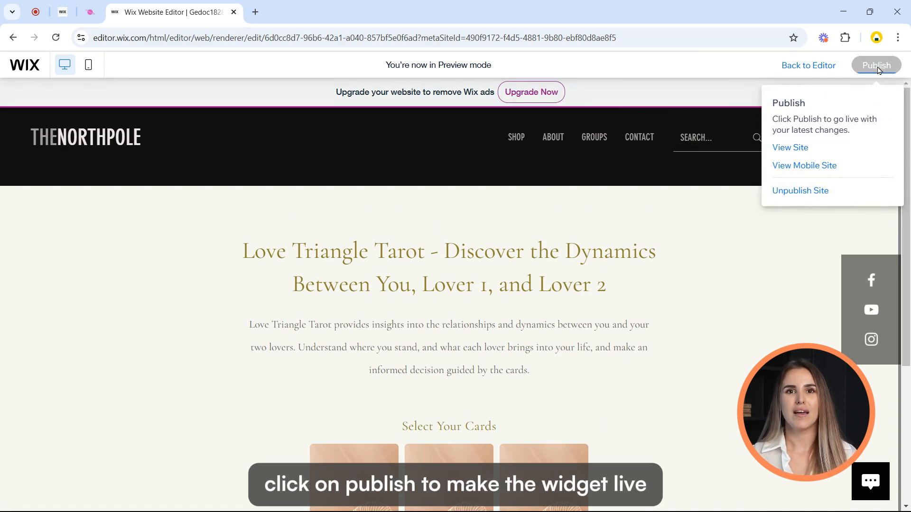
pyautogui.click(877, 66)
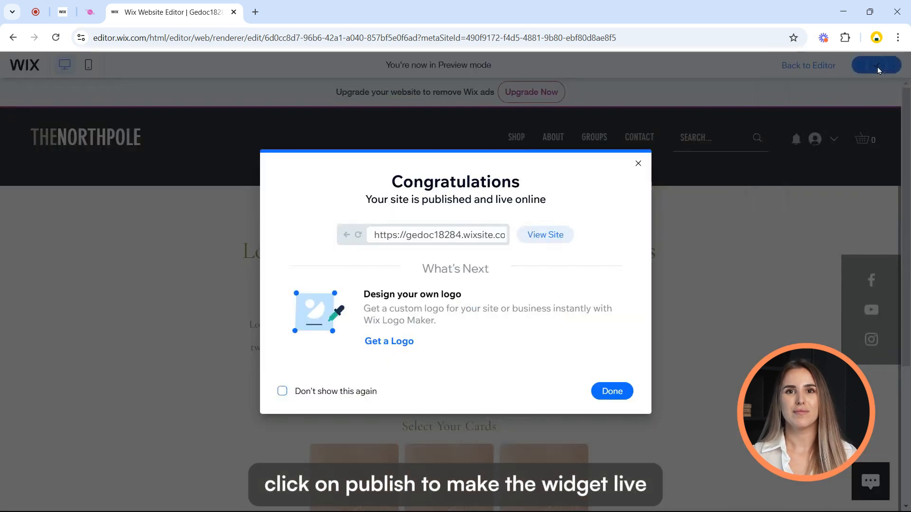
# Open the published site and examine the Love Triangle Tarot widget on its home page
pyautogui.click(547, 236)
pyautogui.scroll(-2, 539, 291)
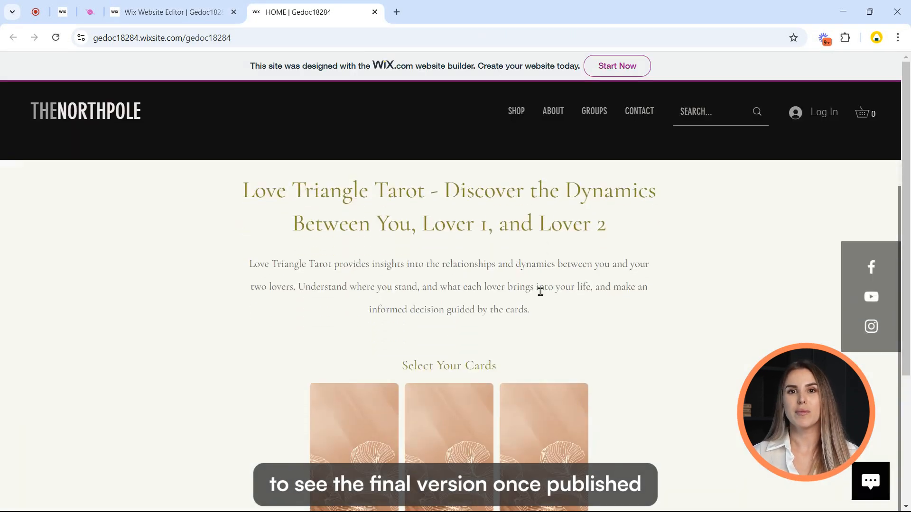